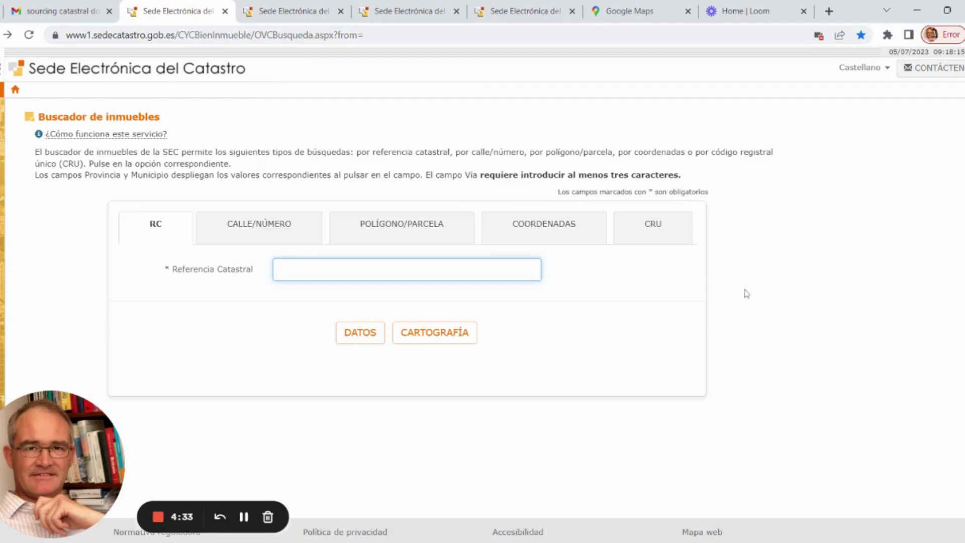
- Leave the Buscador de inmuebles form for the CARTOGRAFÍA map viewer showing Spain
left_click(436, 336)
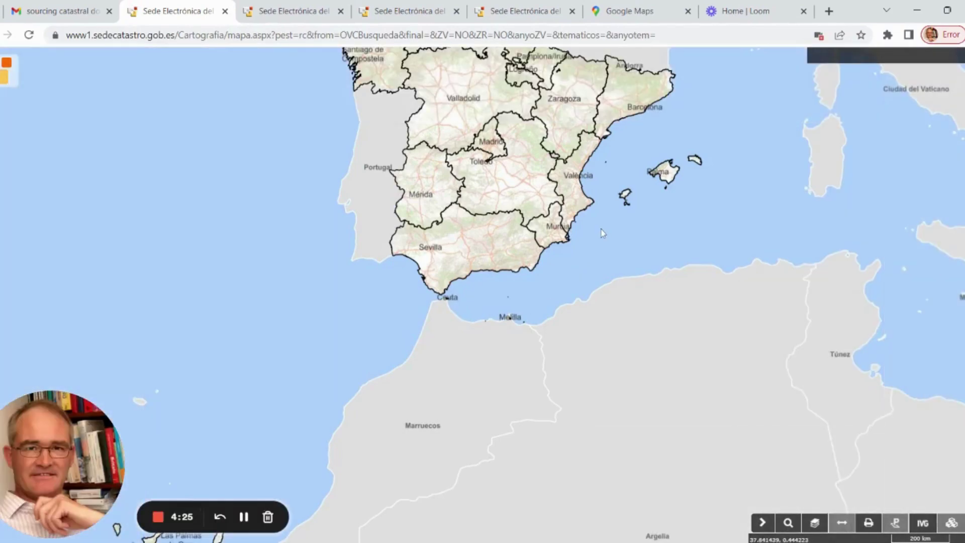
- Zoom and pan from the map of Spain to Jávea/Xàbia's Costa Nova coast
scroll(603, 233, "up", 1)
scroll(602, 233, "up", 2)
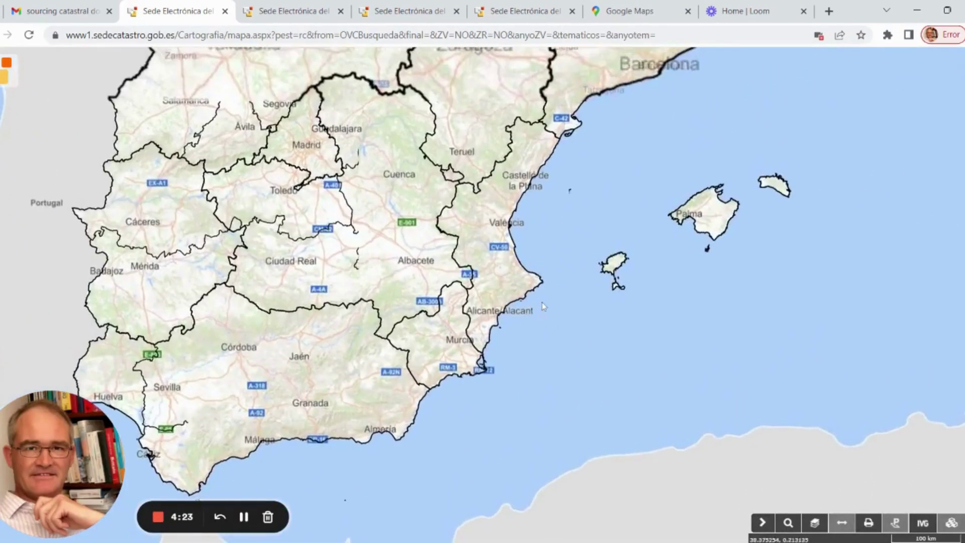
scroll(532, 293, "up", 3)
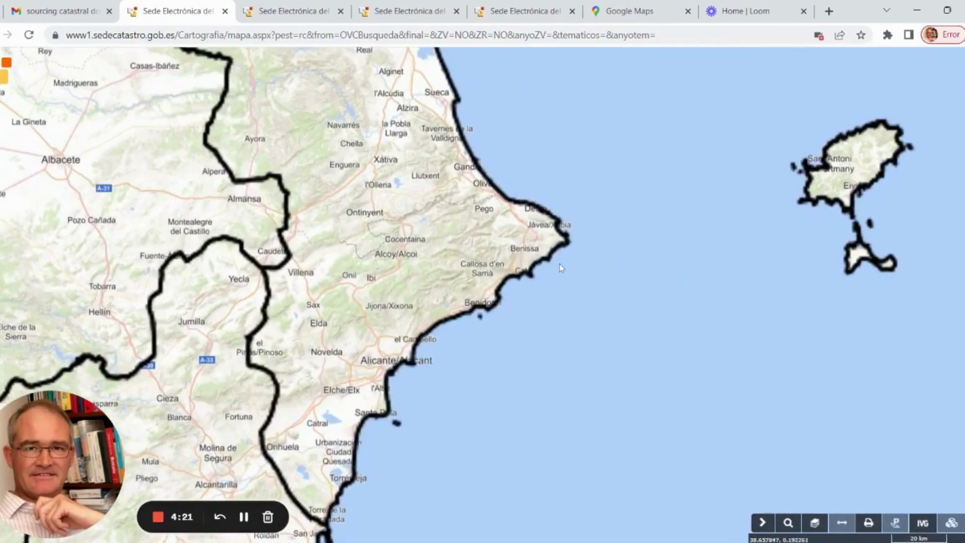
scroll(559, 261, "up", 1)
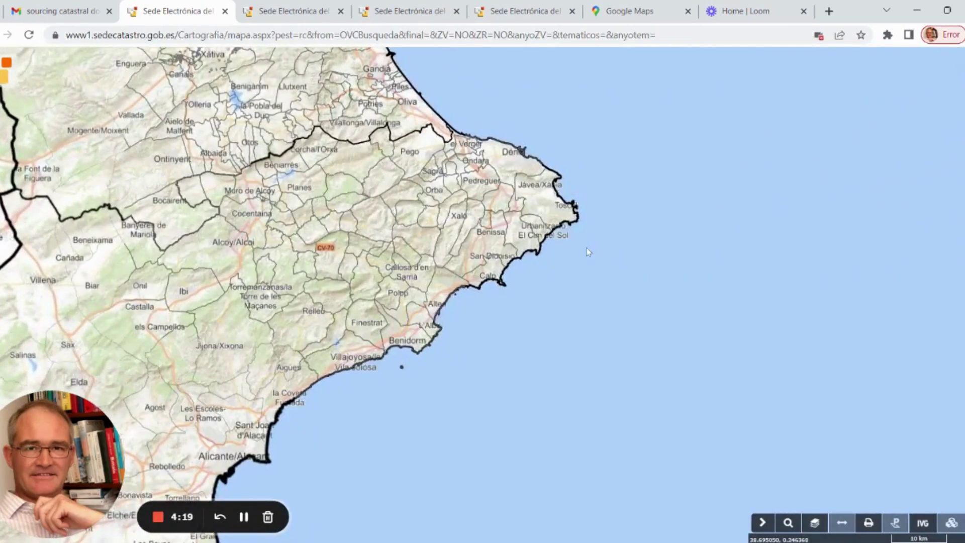
left_click_drag(587, 249, 614, 291)
scroll(619, 281, "up", 3)
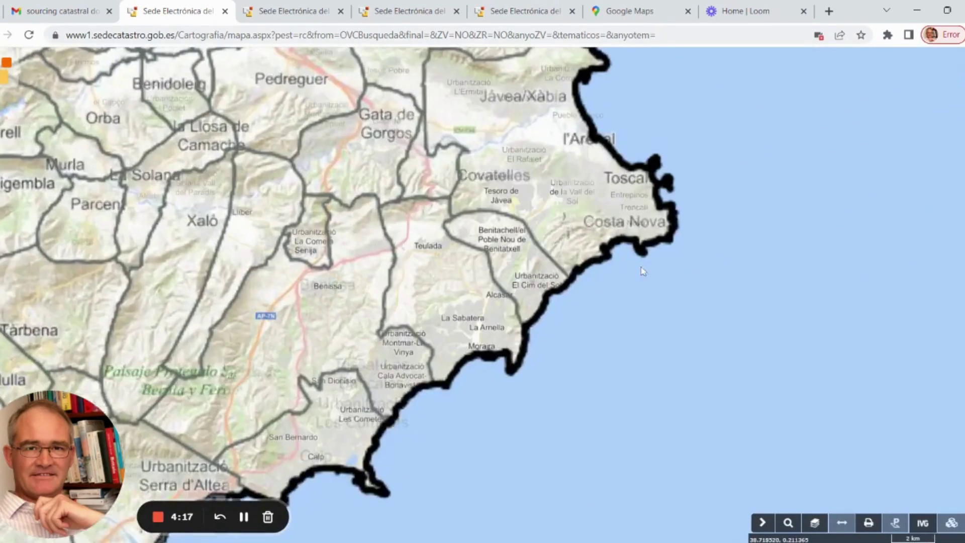
scroll(675, 254, "up", 2)
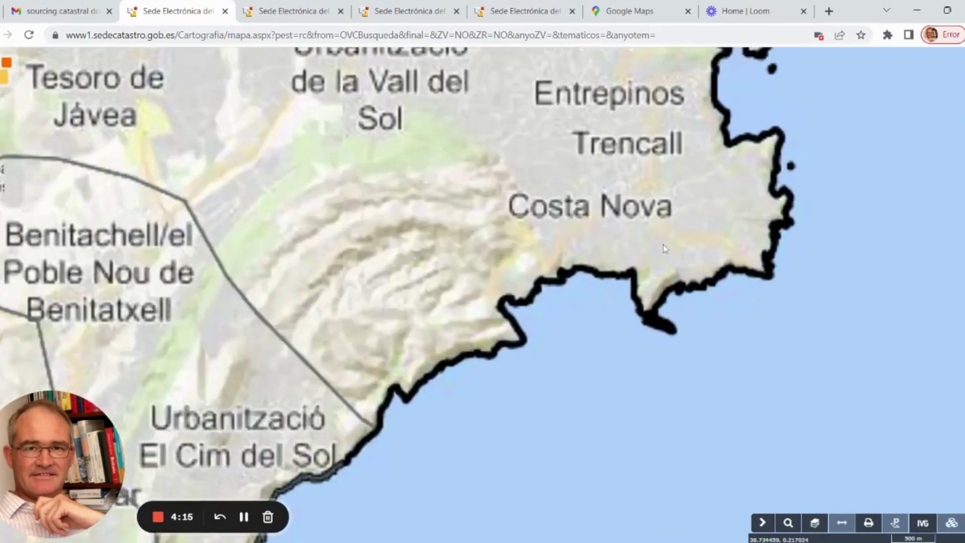
scroll(703, 236, "up", 1)
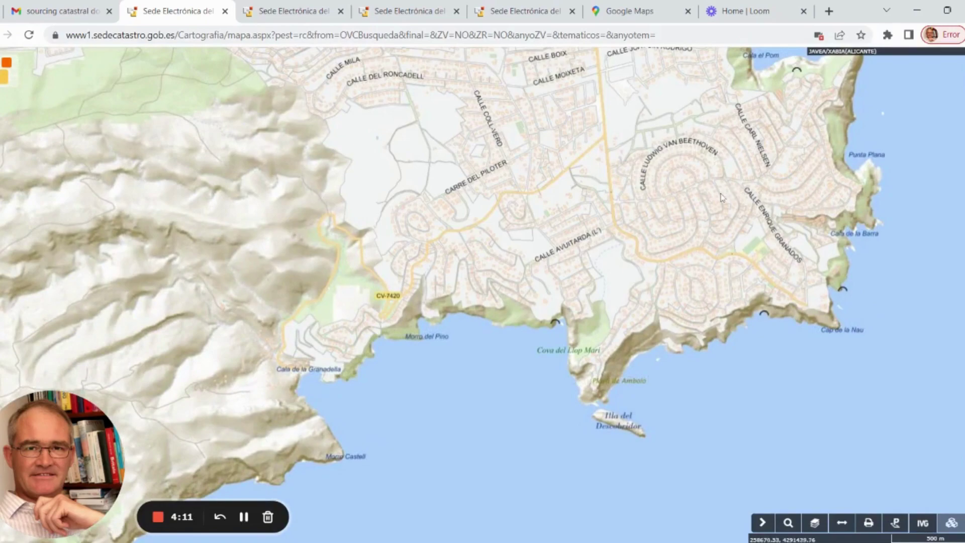
left_click_drag(714, 198, 574, 259)
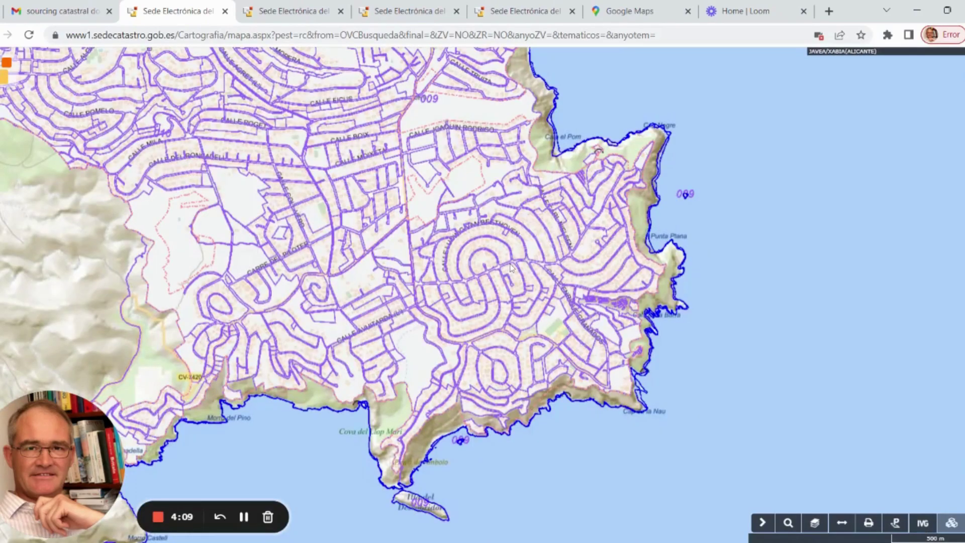
- Zoom to the 50 m scale on Carrer Cap Negre and open plot 25's 3.506 m² parcel information
scroll(526, 261, "up", 2)
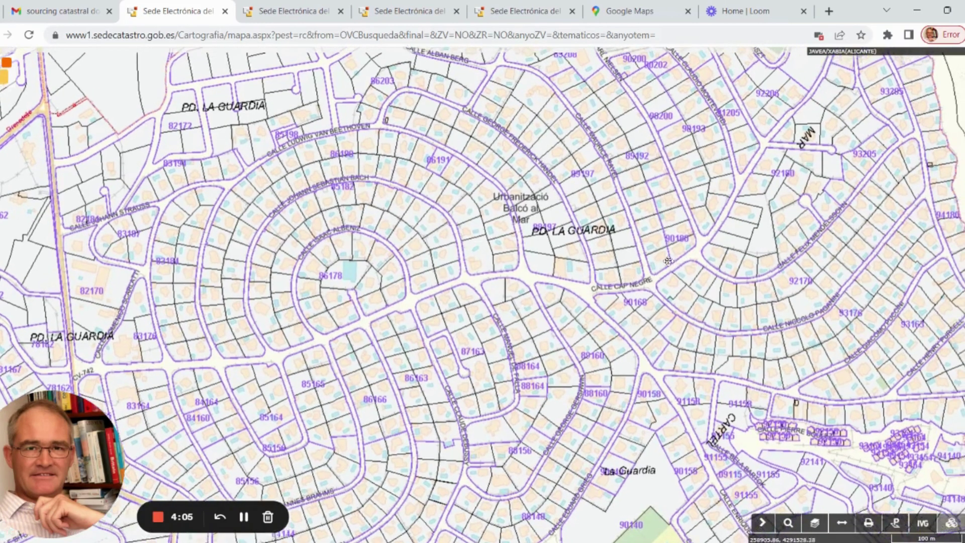
left_click_drag(667, 261, 401, 333)
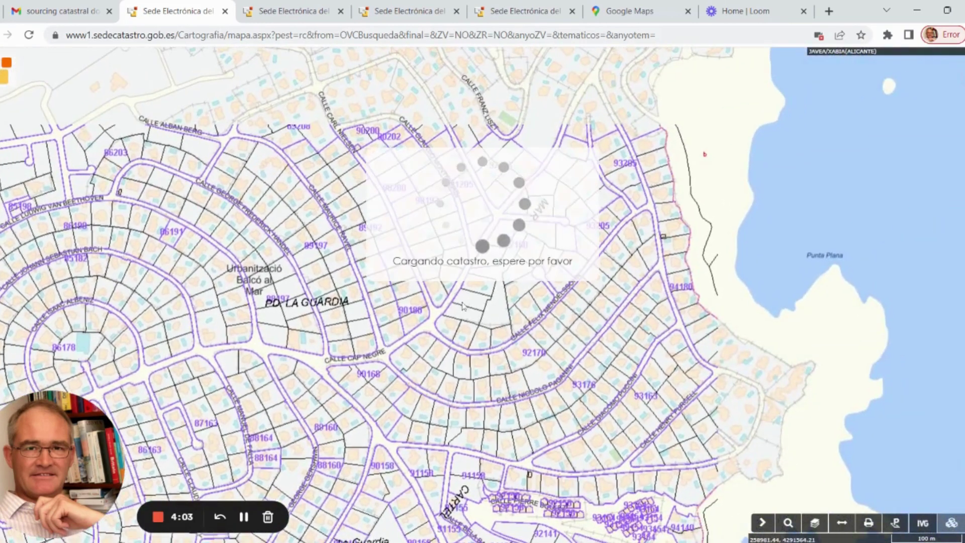
scroll(528, 286, "up", 1)
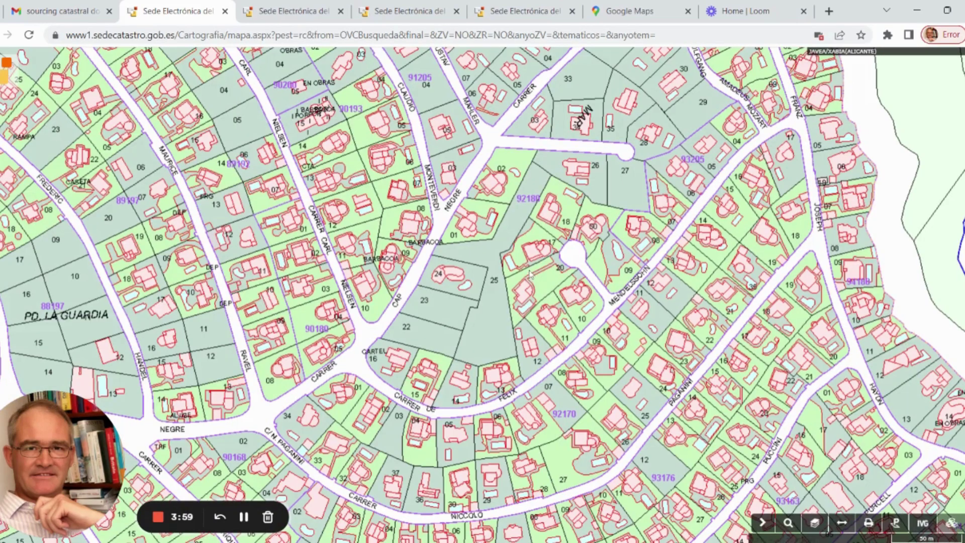
scroll(553, 256, "up", 1)
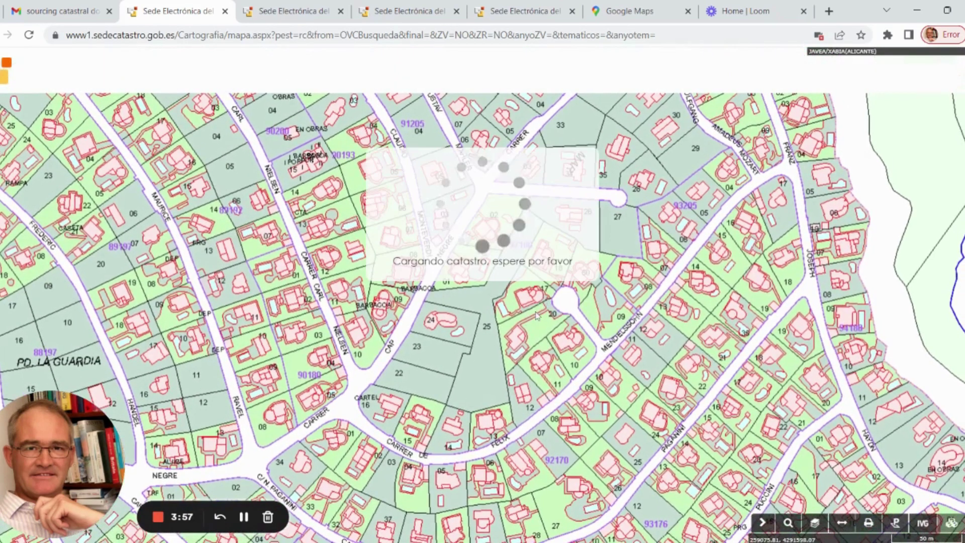
scroll(530, 329, "down", 1)
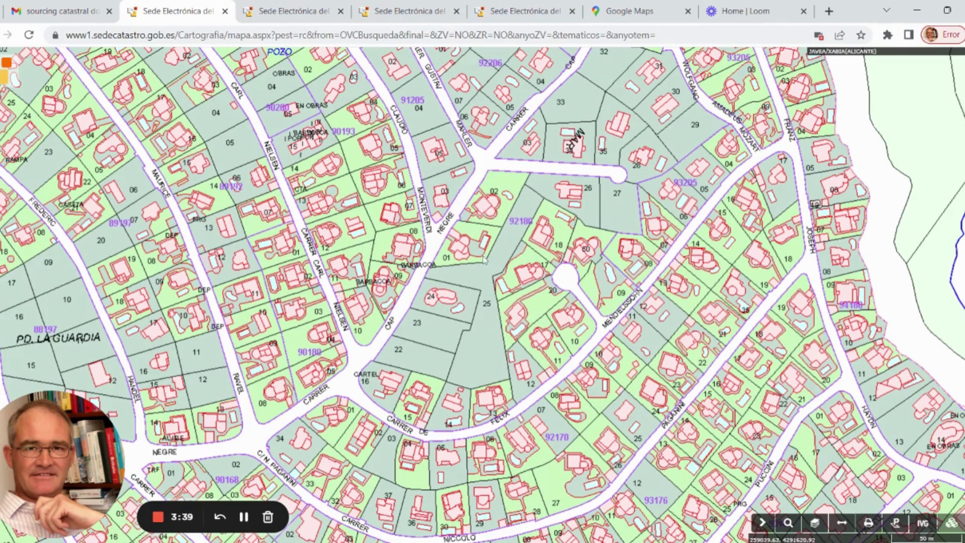
scroll(484, 260, "up", 1)
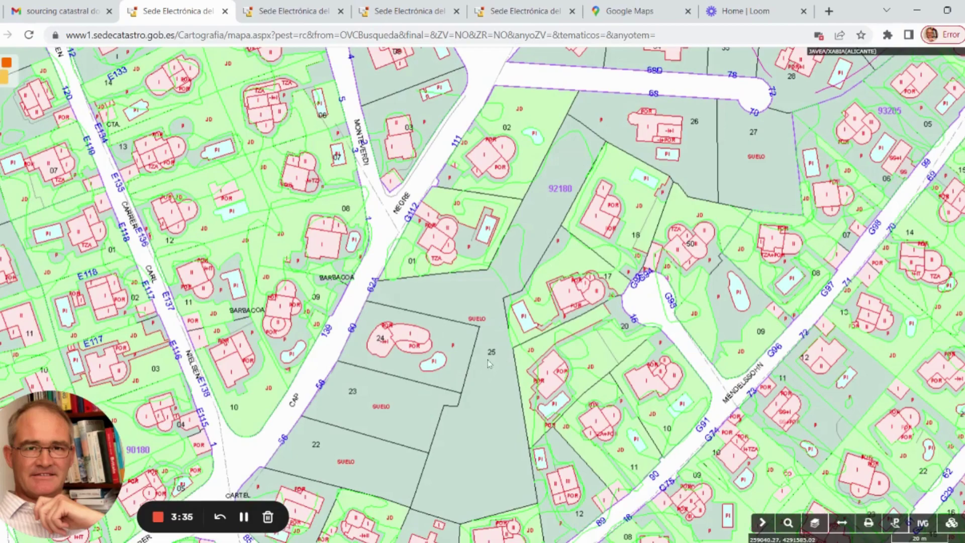
scroll(568, 347, "down", 1)
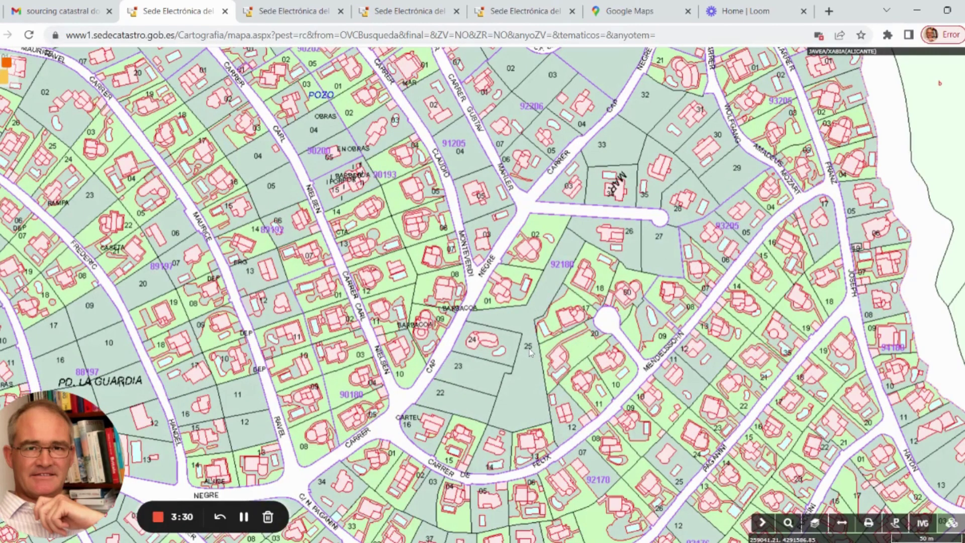
left_click(530, 353)
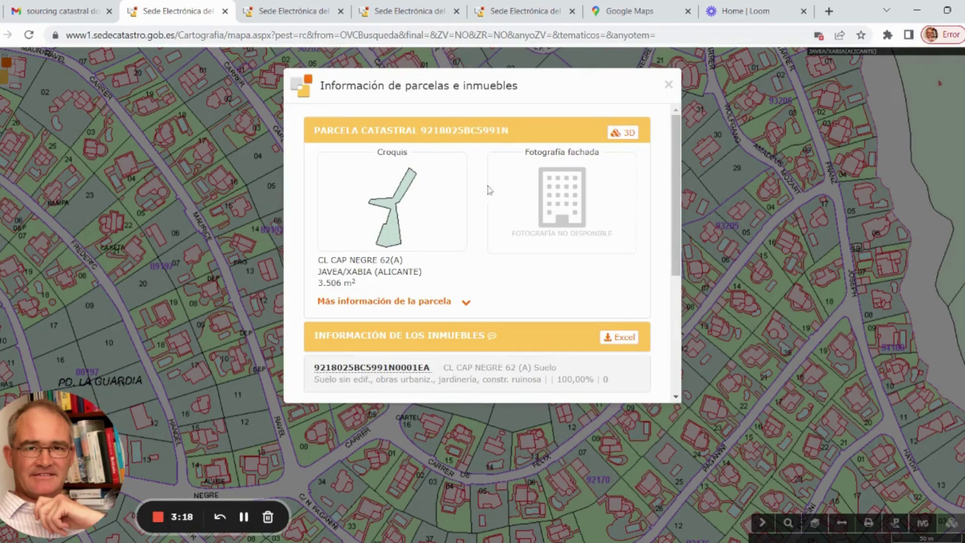
- Open the Consulta y certificación de Bien Inmueble record for plot 25's cadastral reference
left_click(393, 369)
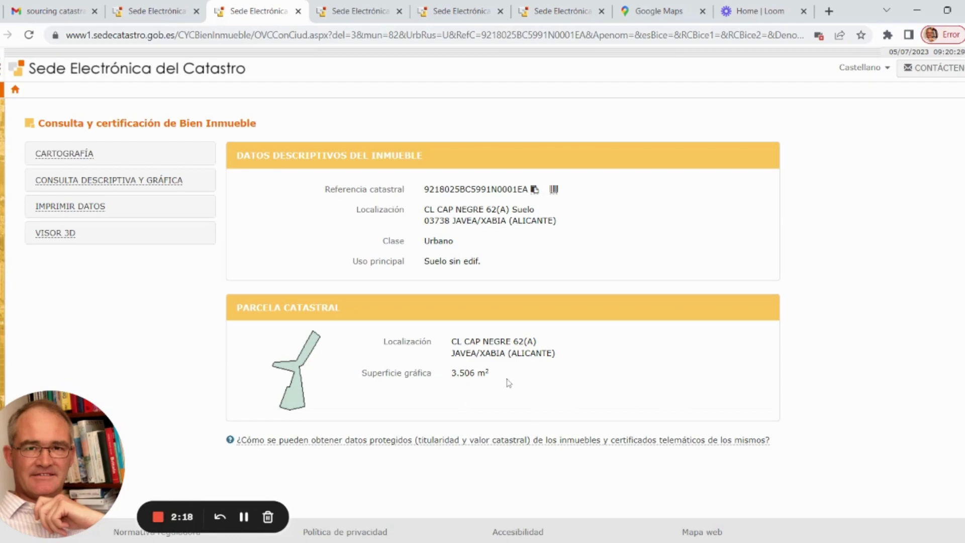
- Switch to the Google Maps tab and zoom toward Carrer Cap Negre on the Jávea coast
left_click(650, 14)
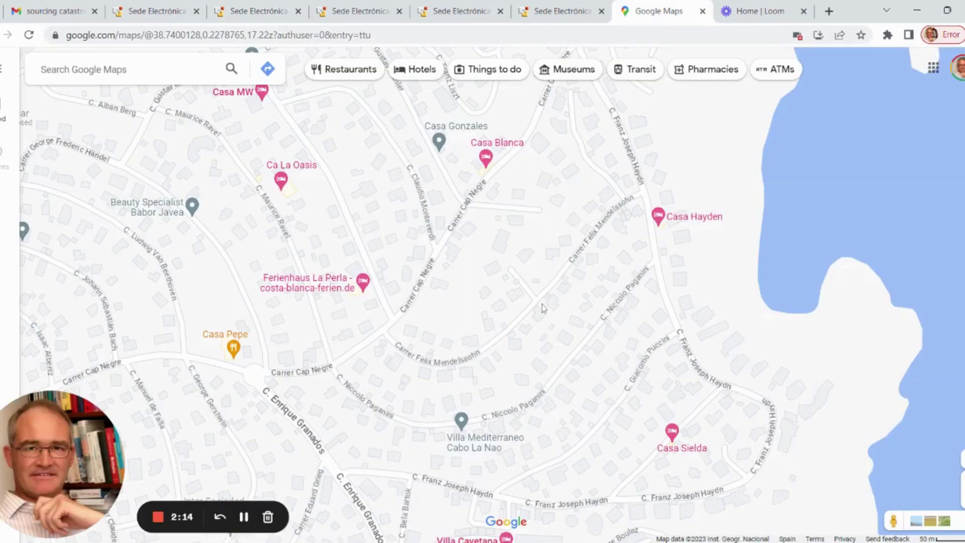
left_click_drag(546, 308, 589, 278)
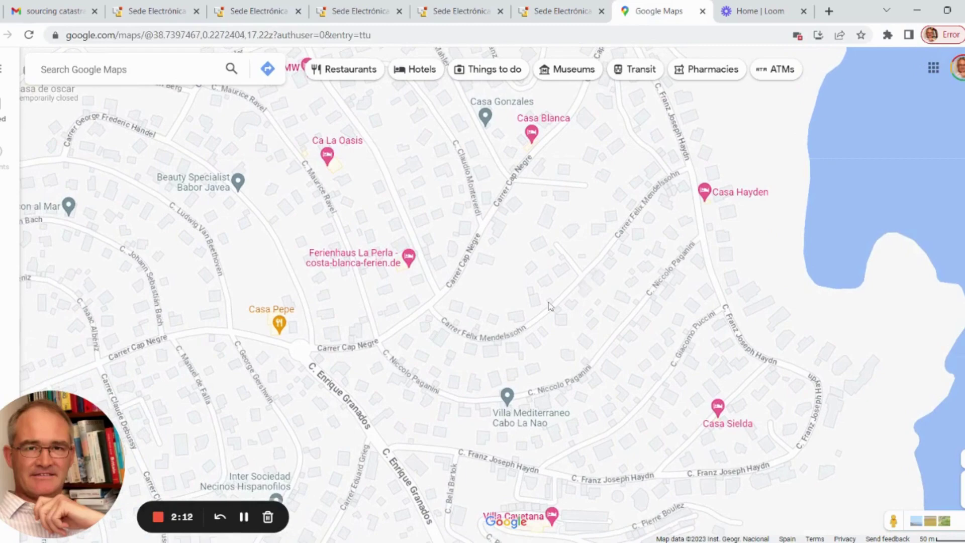
scroll(549, 306, "down", 3)
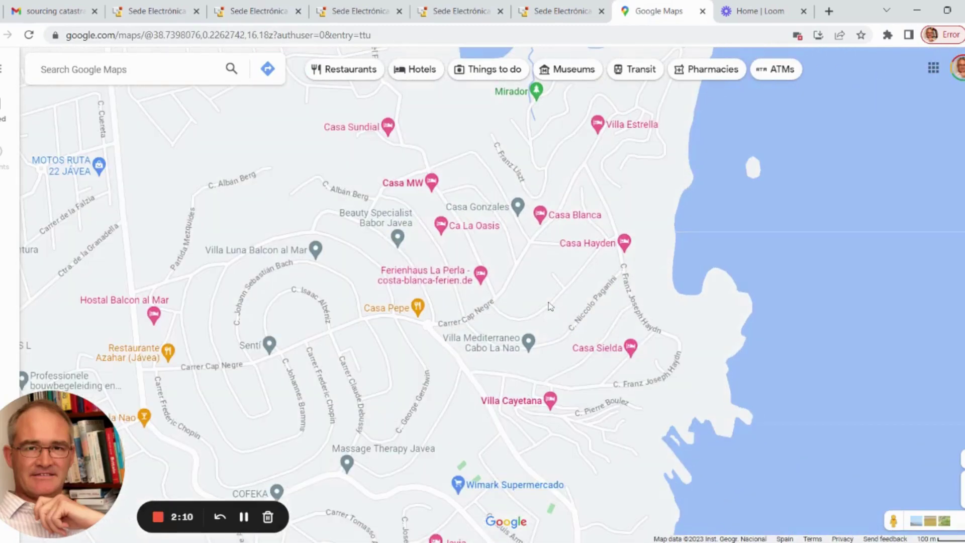
scroll(554, 285, "up", 1)
scroll(555, 286, "up", 1)
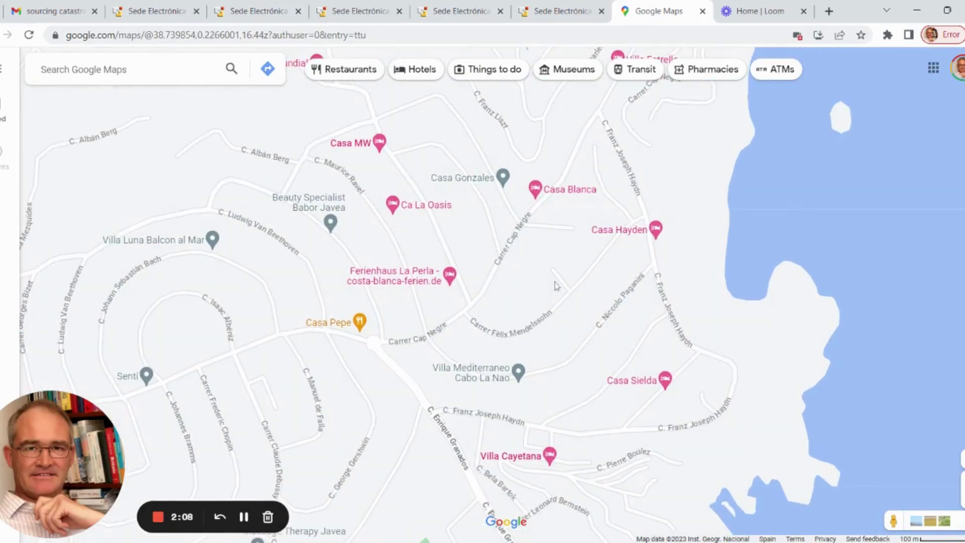
left_click_drag(555, 286, 509, 330)
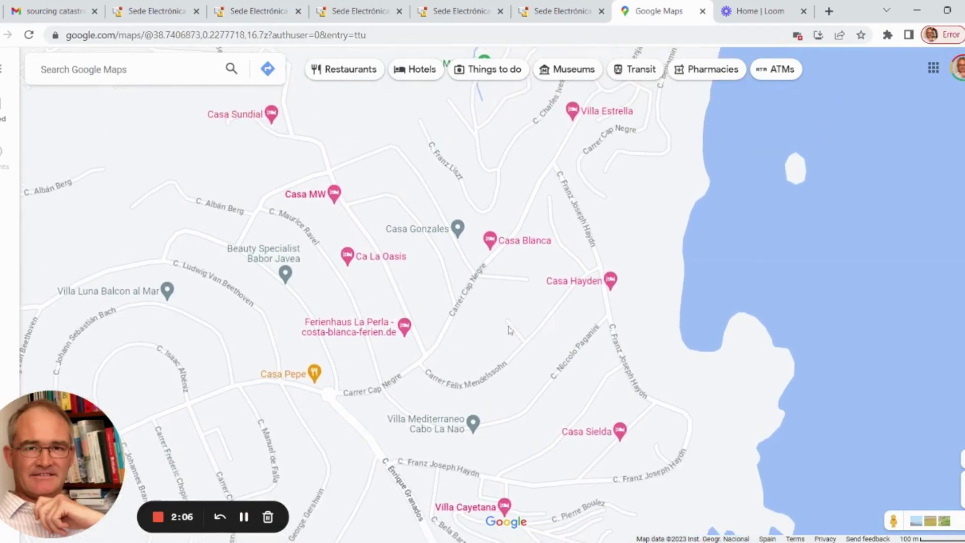
- Centre the Carrer Cap Negre area and switch the map to satellite imagery
mouse_move(316, 386)
scroll(507, 321, "up", 1)
scroll(507, 322, "up", 1)
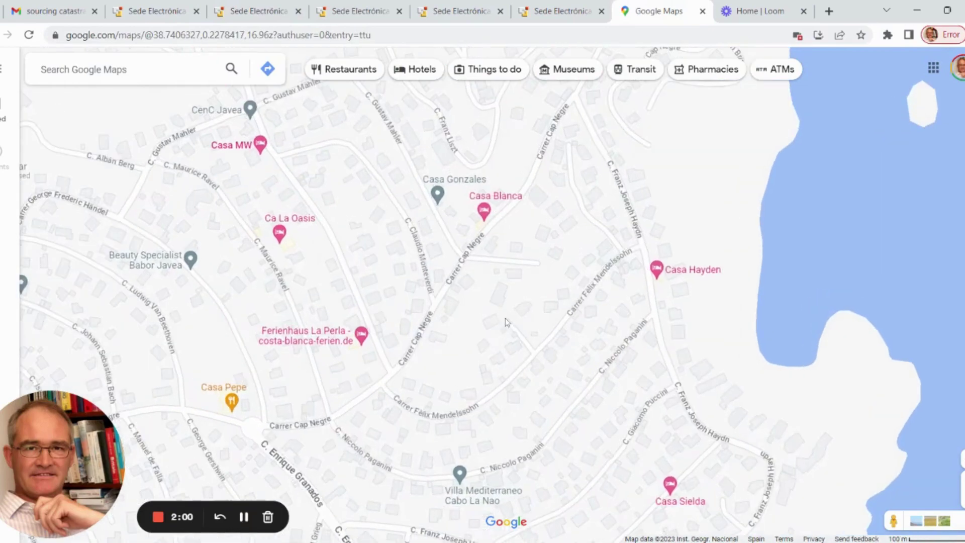
left_click_drag(536, 309, 590, 271)
scroll(537, 292, "up", 1)
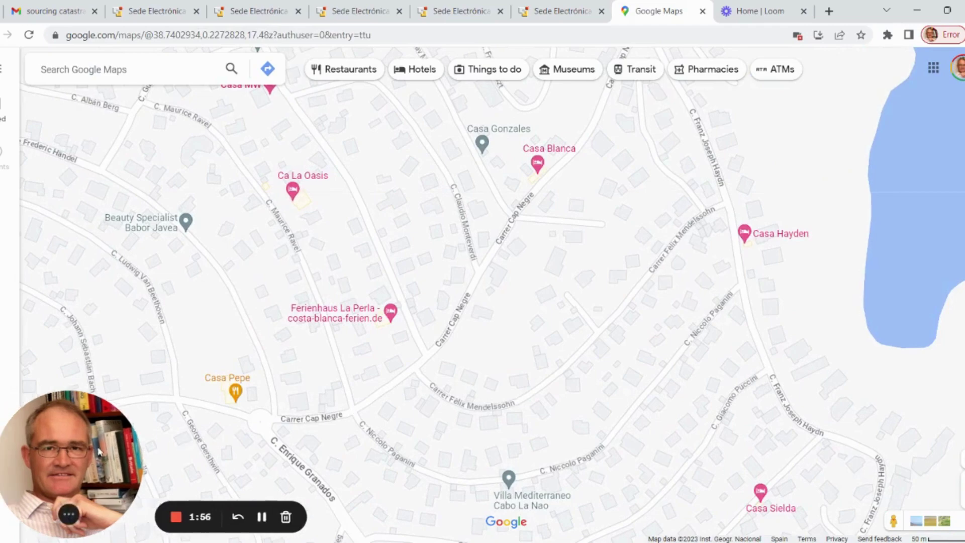
left_click_drag(86, 451, 325, 406)
left_click(61, 496)
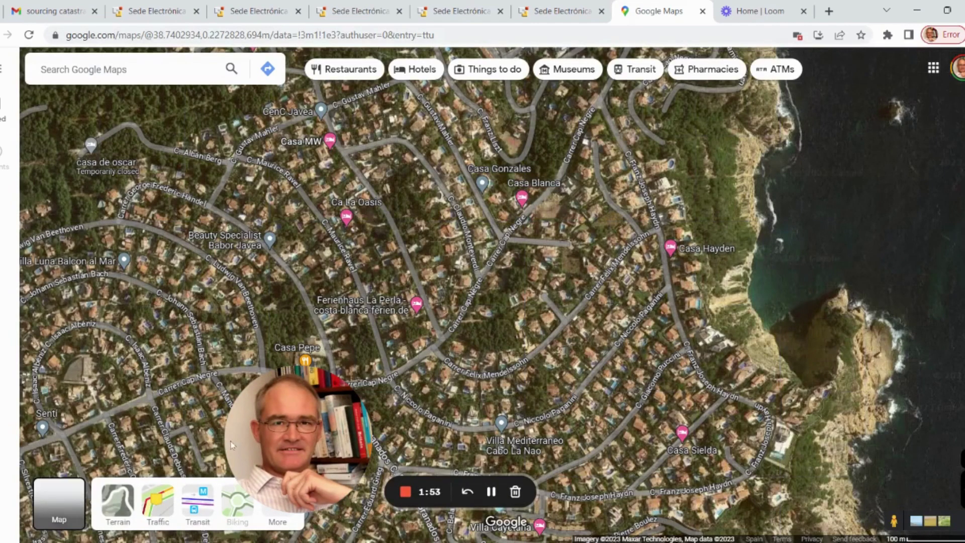
- Zoom the satellite view onto the wooded Carrer Cap Negre plot and drop a pin beside it
left_click_drag(231, 445, 58, 304)
scroll(478, 274, "up", 1)
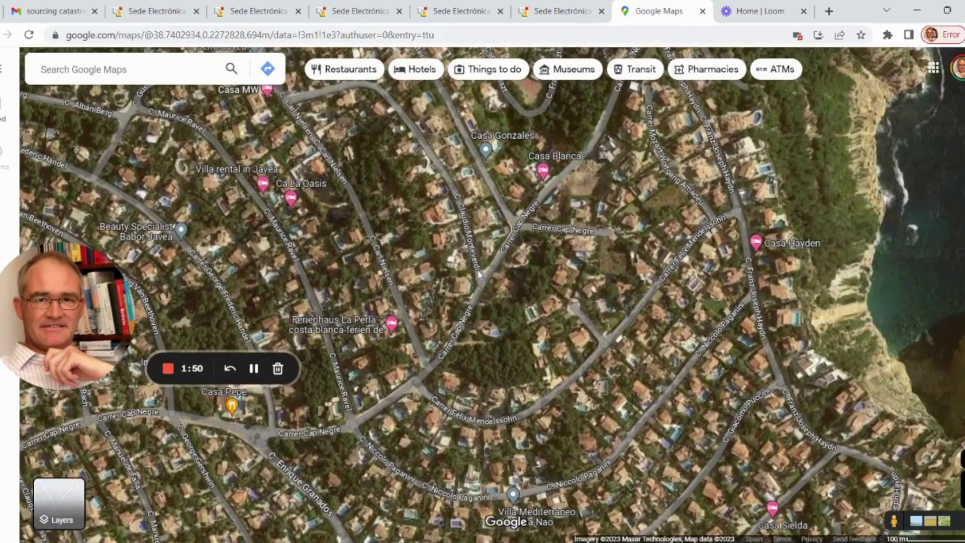
scroll(515, 302, "up", 2)
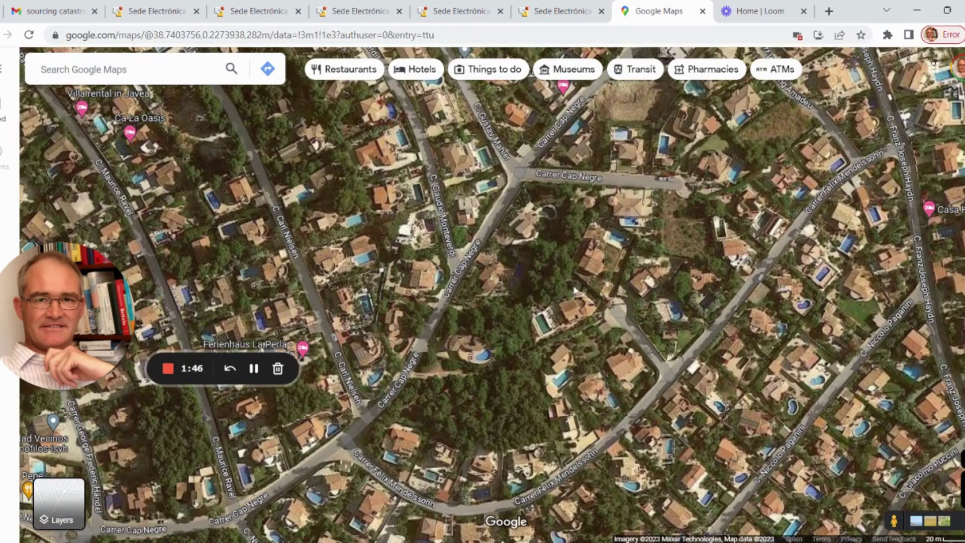
left_click_drag(574, 289, 573, 228)
scroll(526, 275, "up", 2)
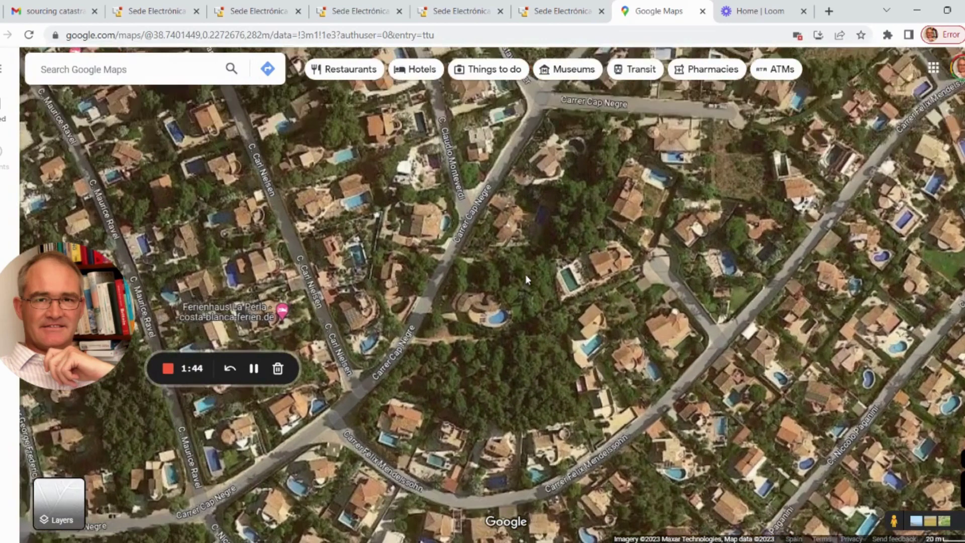
left_click_drag(527, 274, 586, 289)
scroll(587, 288, "up", 2)
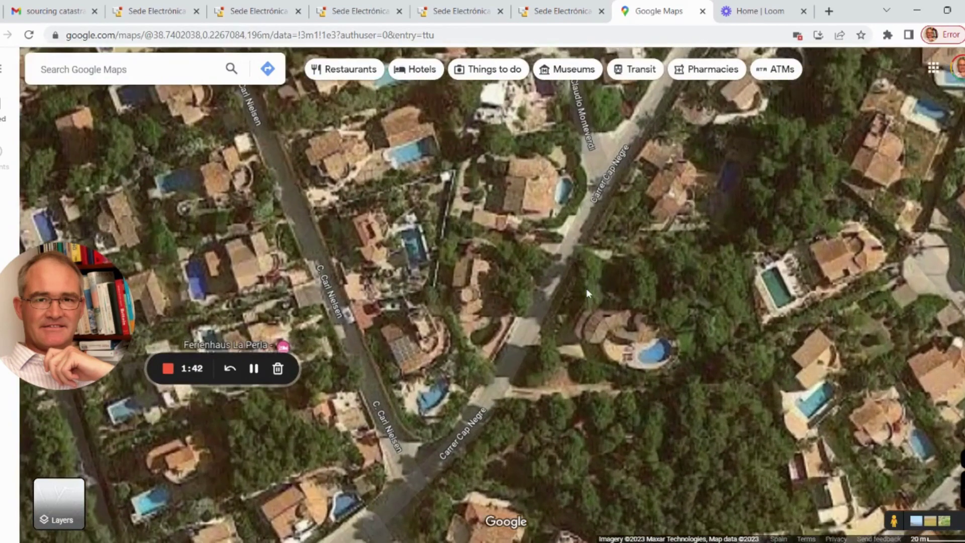
left_click(570, 256)
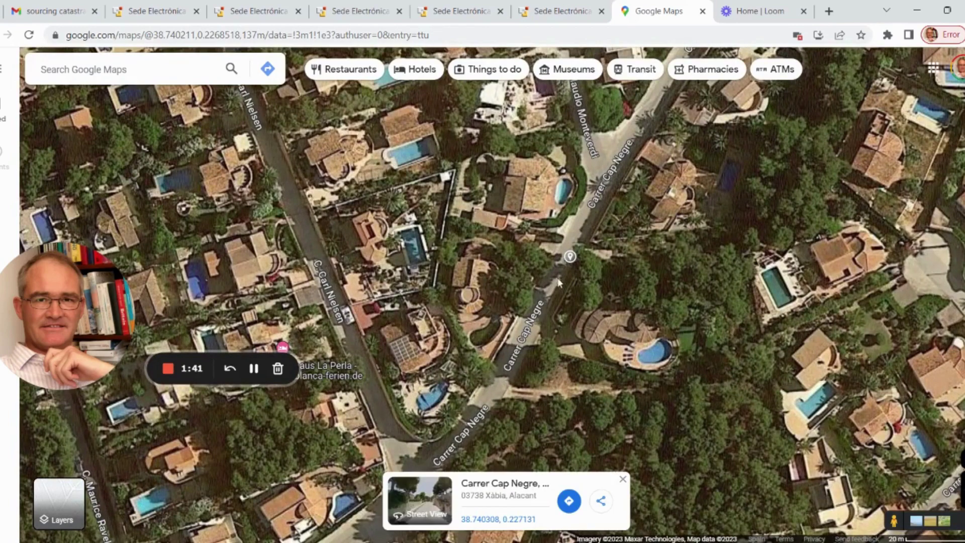
- Enter Street View at the pin, move to 54 Carrer Cap Negre and zoom on the corner house
left_click(422, 502)
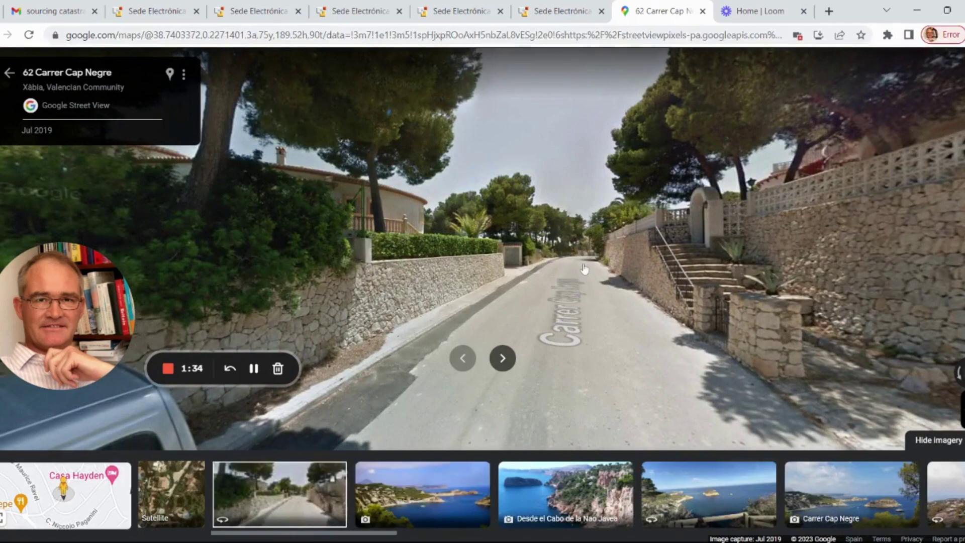
left_click(584, 269)
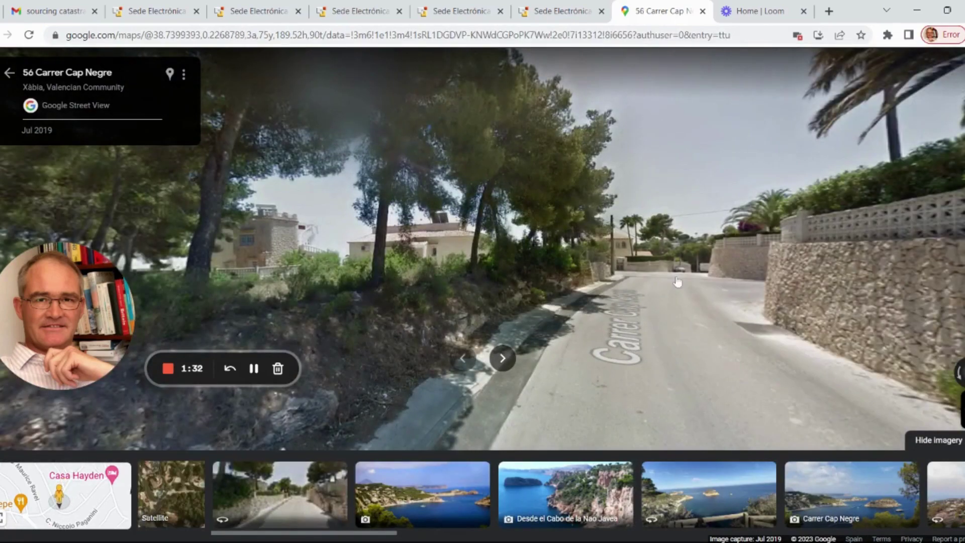
left_click(678, 281)
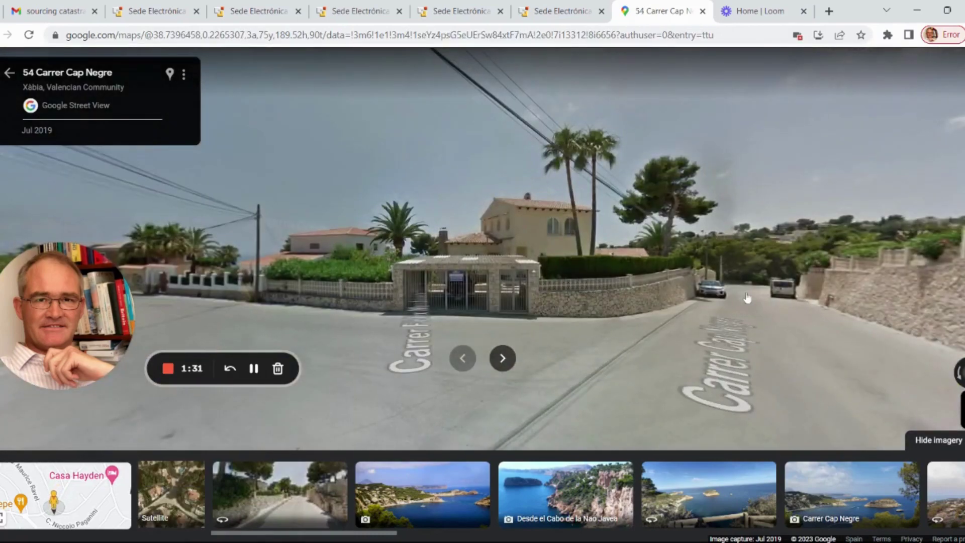
left_click(496, 360)
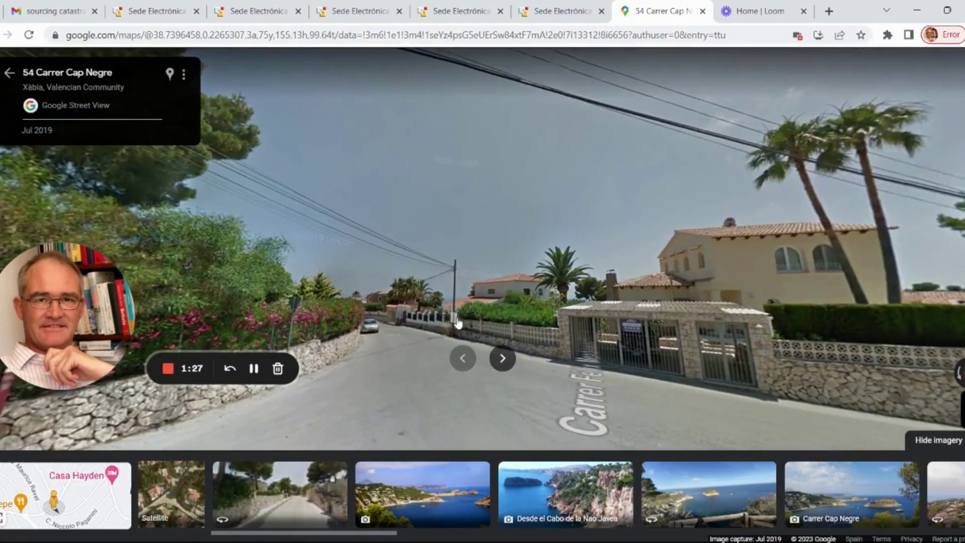
double_click(457, 323)
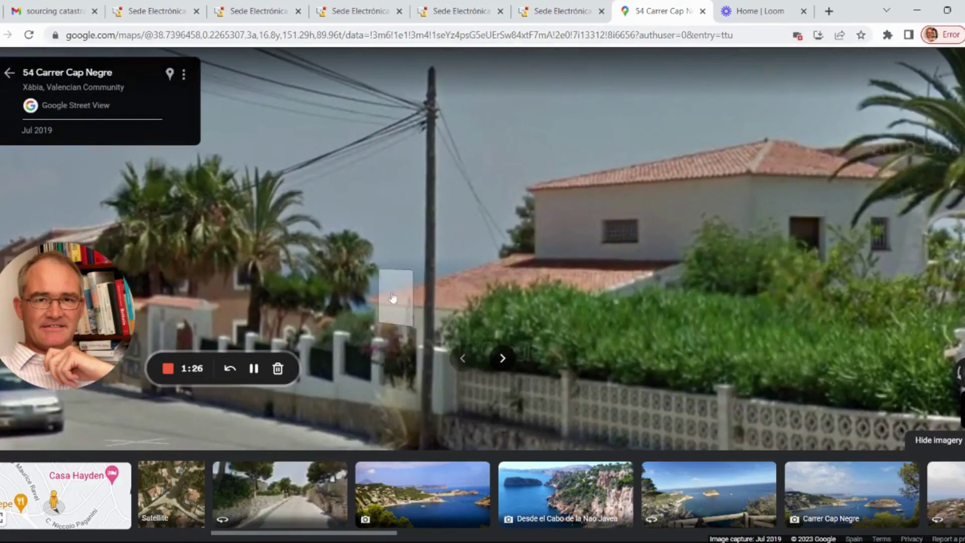